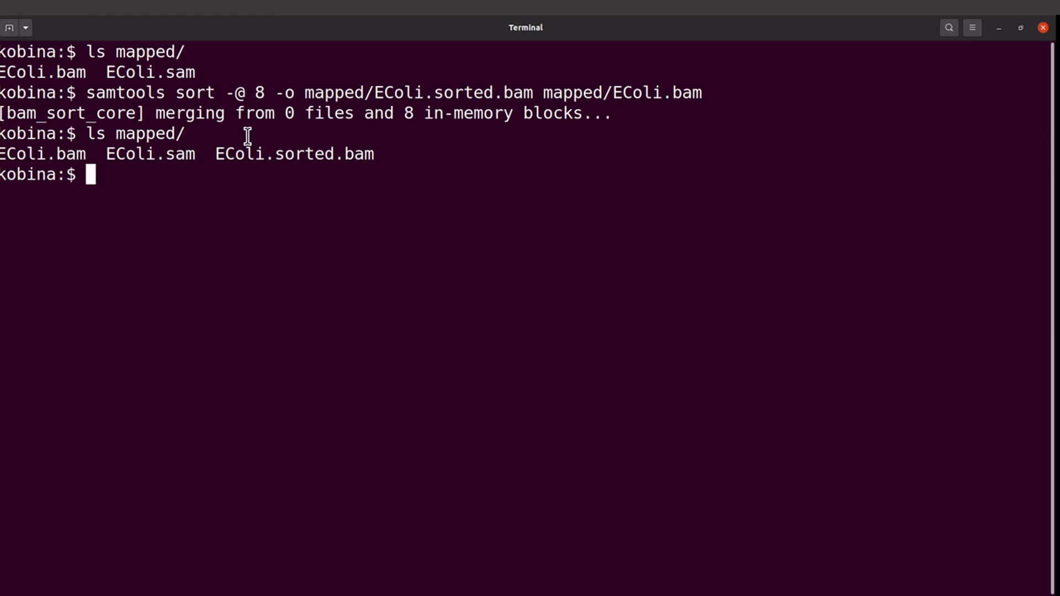
Step: Highlight the EColi.sorted.bam file name in the existing directory listing
left_click_drag(222, 152, 357, 150)
left_click(357, 149)
left_click_drag(214, 154, 375, 153)
left_click(377, 149)
type("sa")
type("mtools ind")
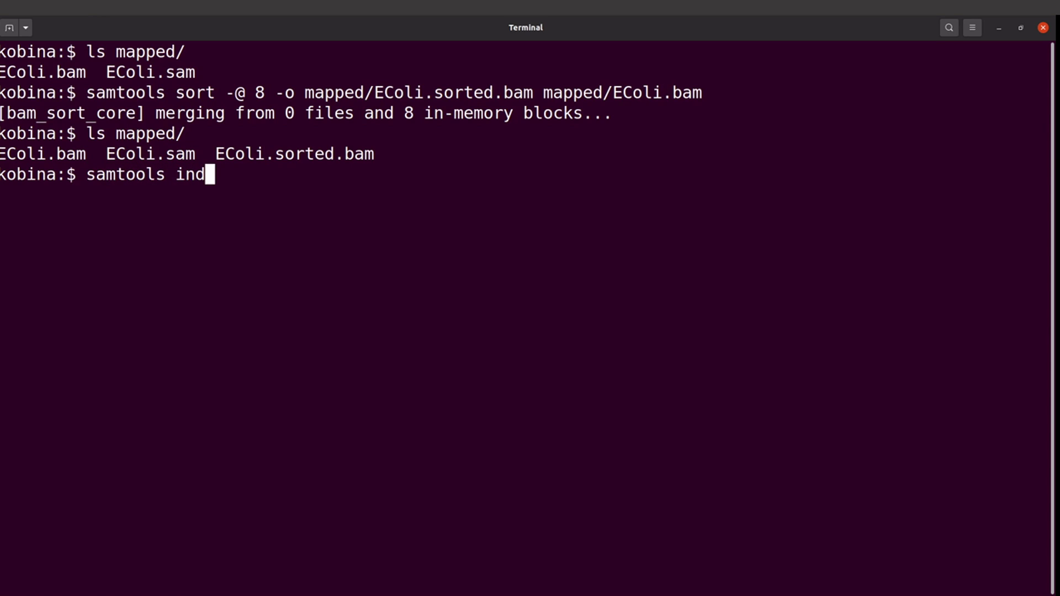
Step: Run samtools index on mapped/EColi.sorted.bam
key("Tab")
key("BackSpace")
type("mapped/E")
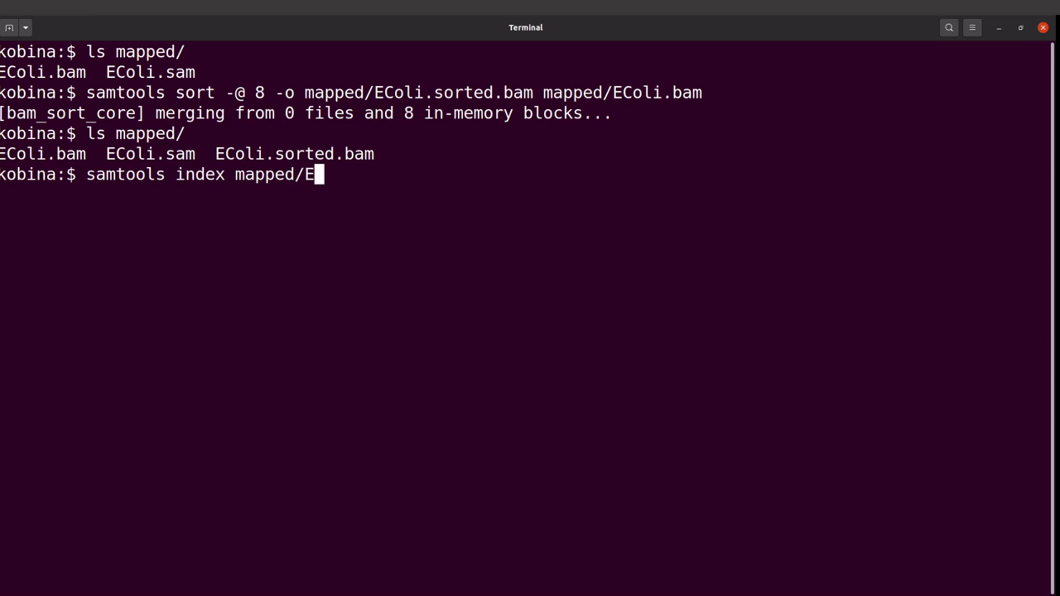
type("Coli.so")
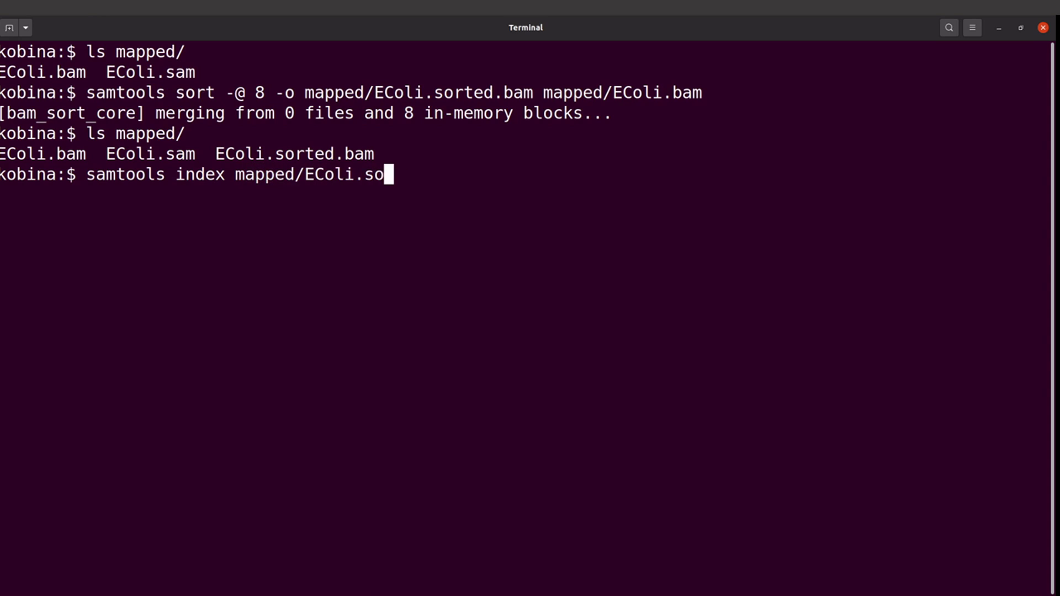
key("Tab")
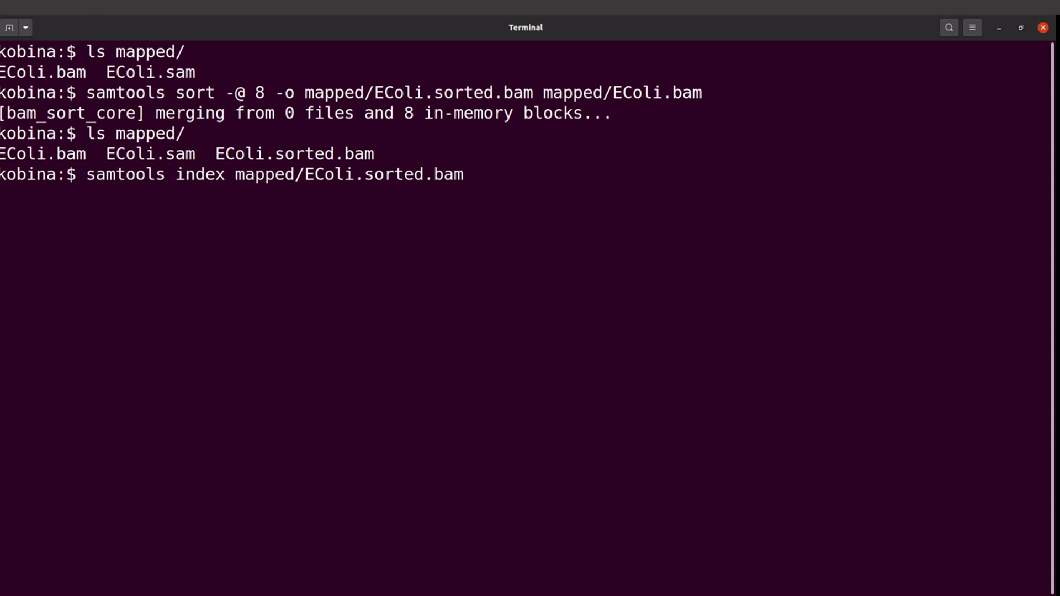
key("Return")
type("ls ")
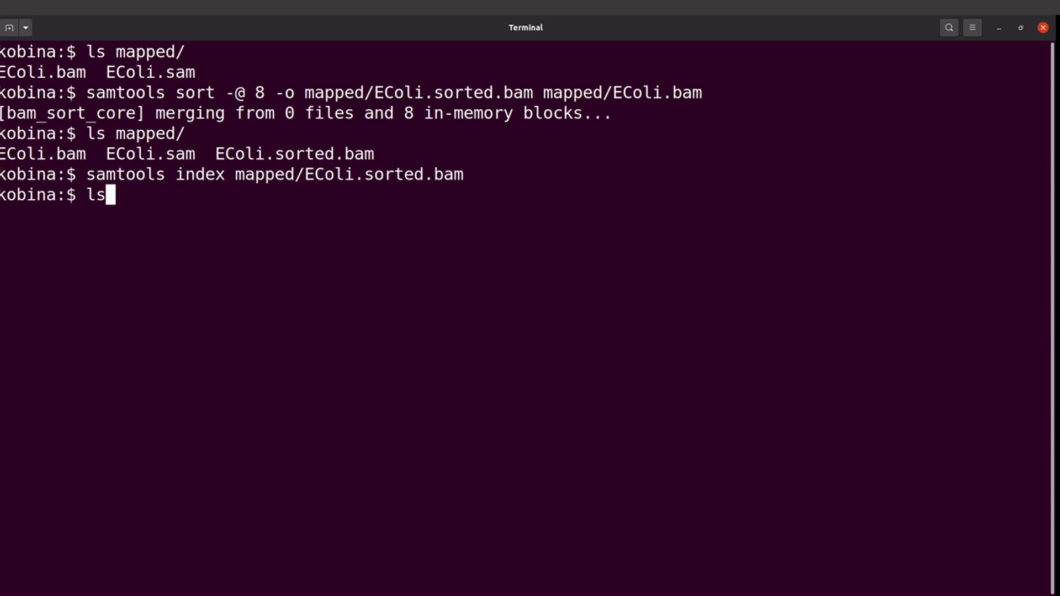
type("ma")
Step: Run ls on mapped/ and highlight the listed files, including EColi.sorted.bam.bai
key("Tab")
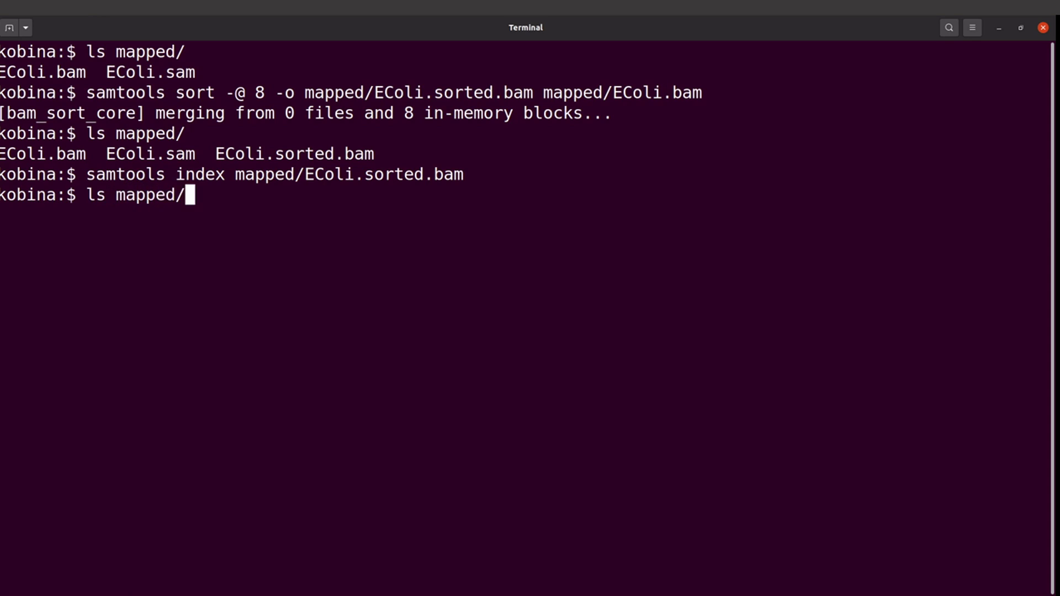
key("Return")
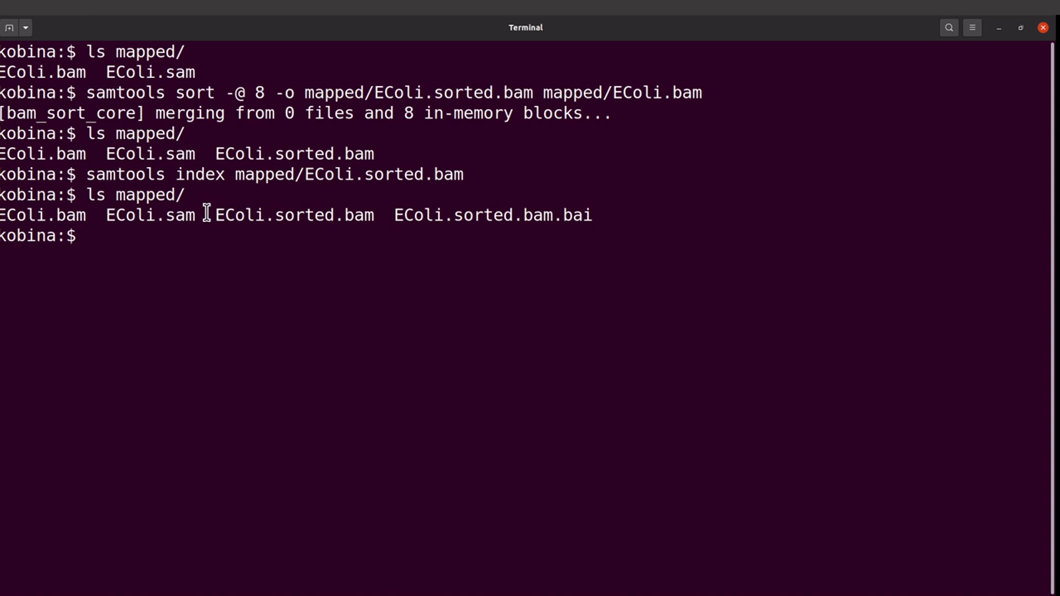
mouse_move(204, 213)
left_mouse_down()
mouse_move(336, 201)
mouse_move(374, 216)
left_mouse_up()
left_click(377, 216)
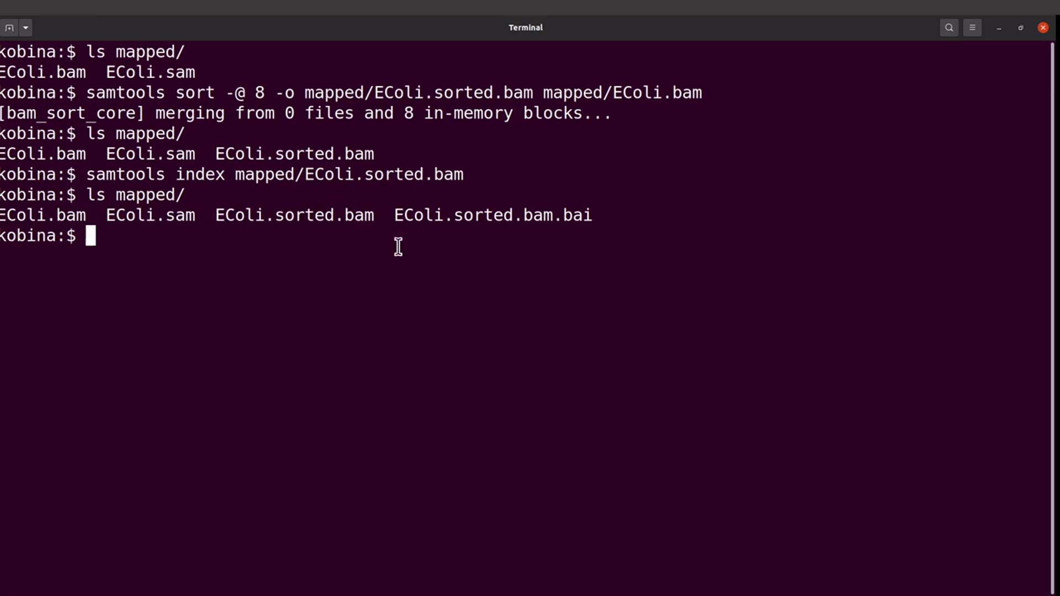